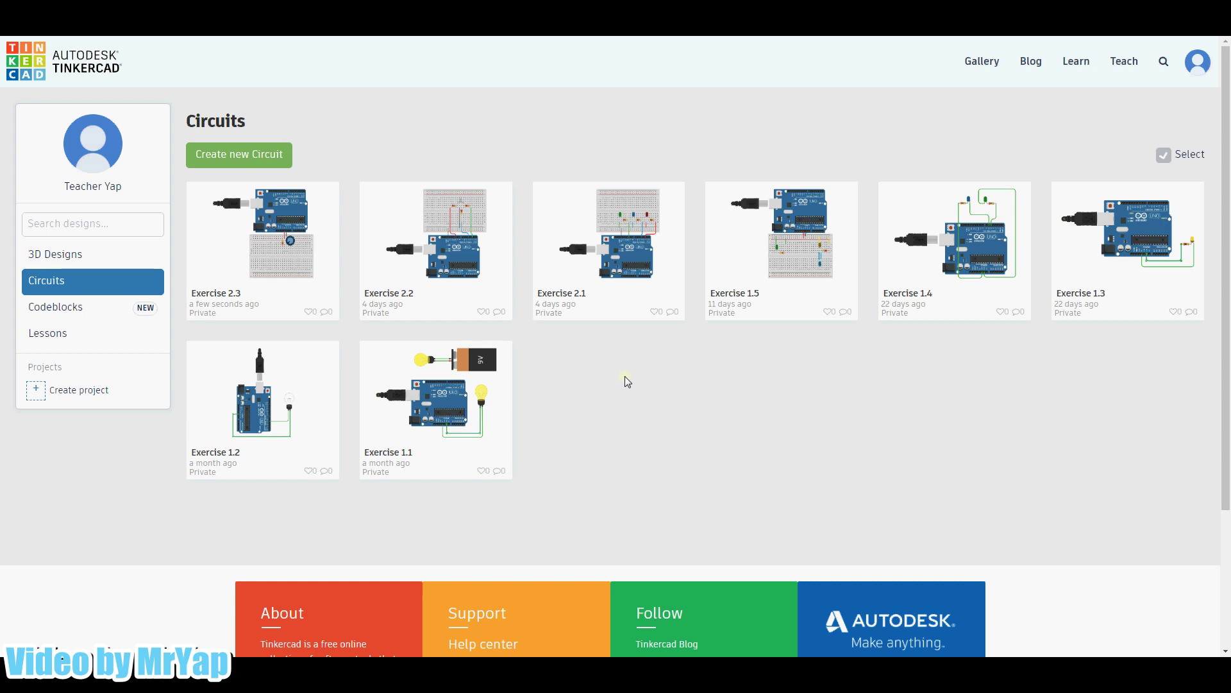
Create a new blank circuit design and title it 'Exercise 6.1'
left_click(258, 158)
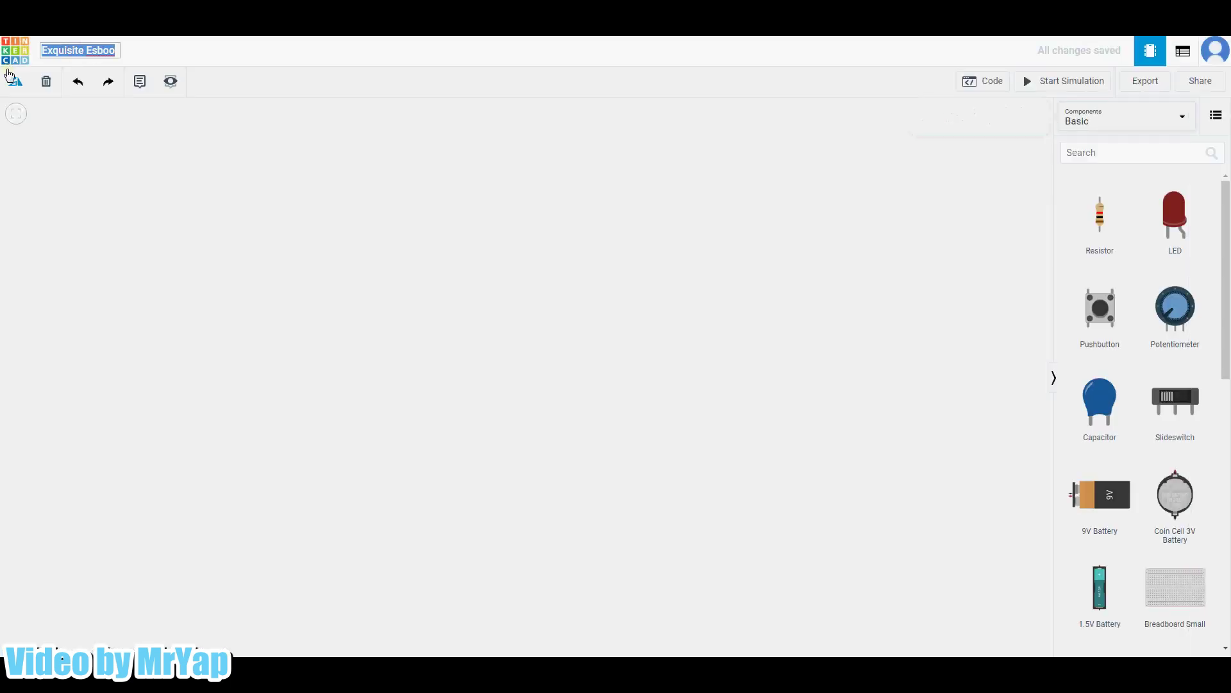
type("Exe")
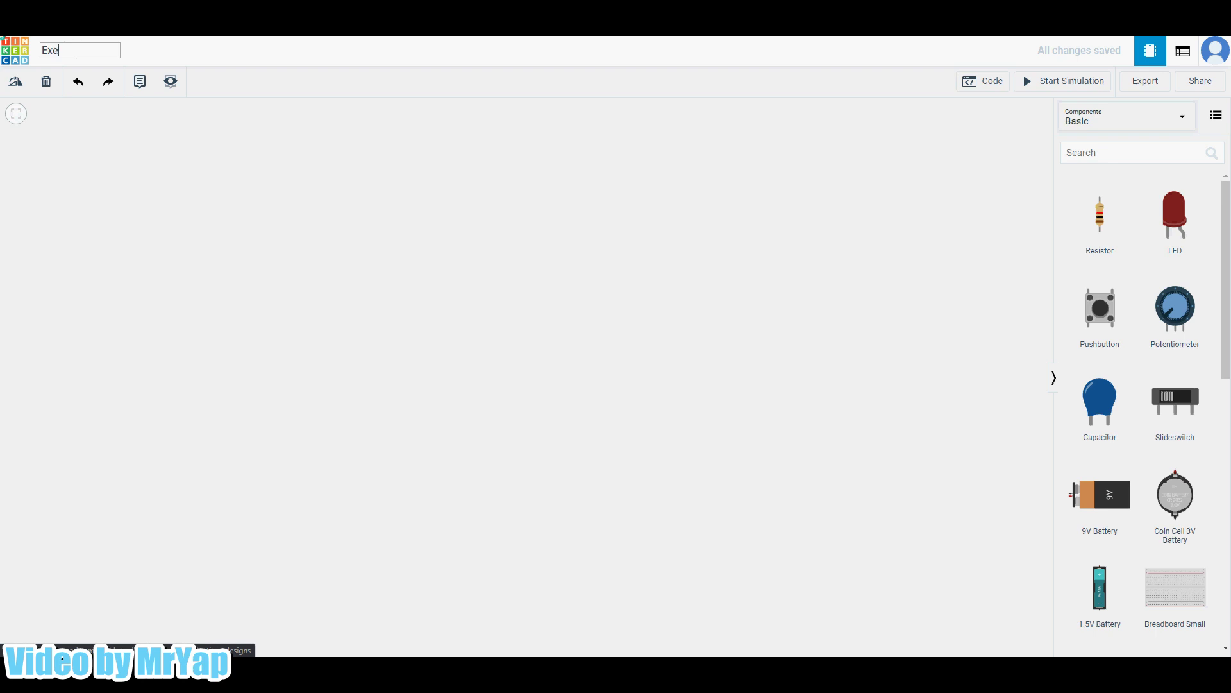
type("rcise")
type(" 6.1")
key("Escape")
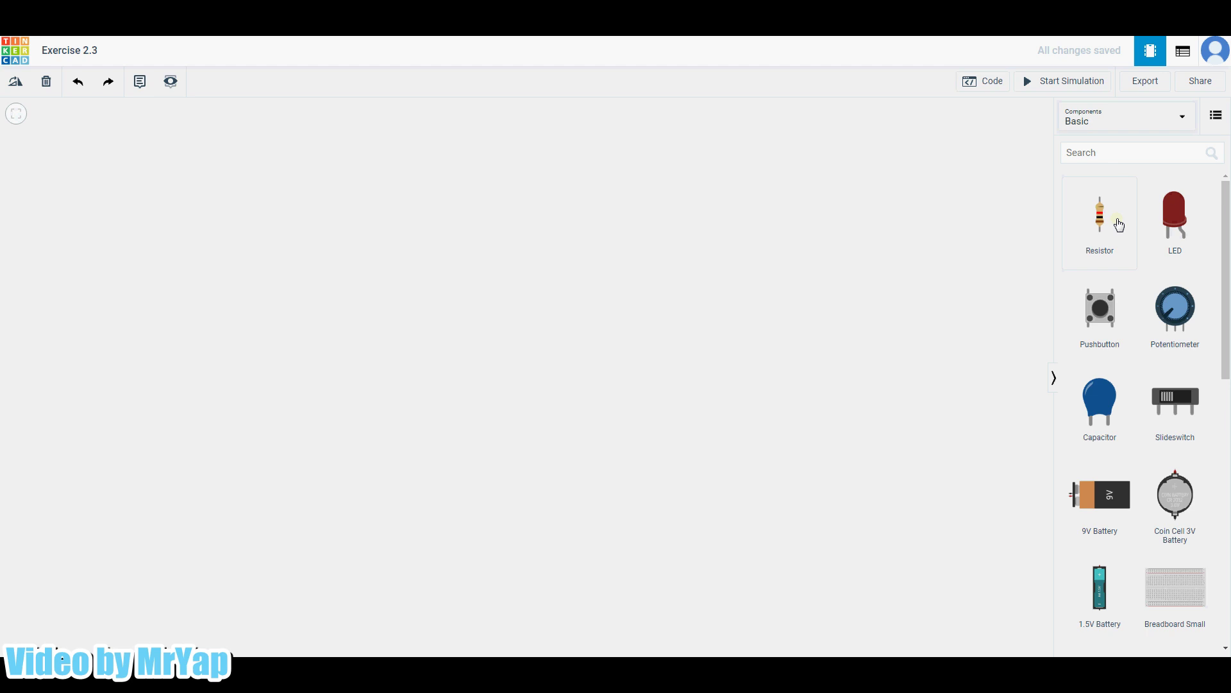
Place an Arduino Uno R3 with a small breadboard just below it
scroll(1118, 263, "down", 6)
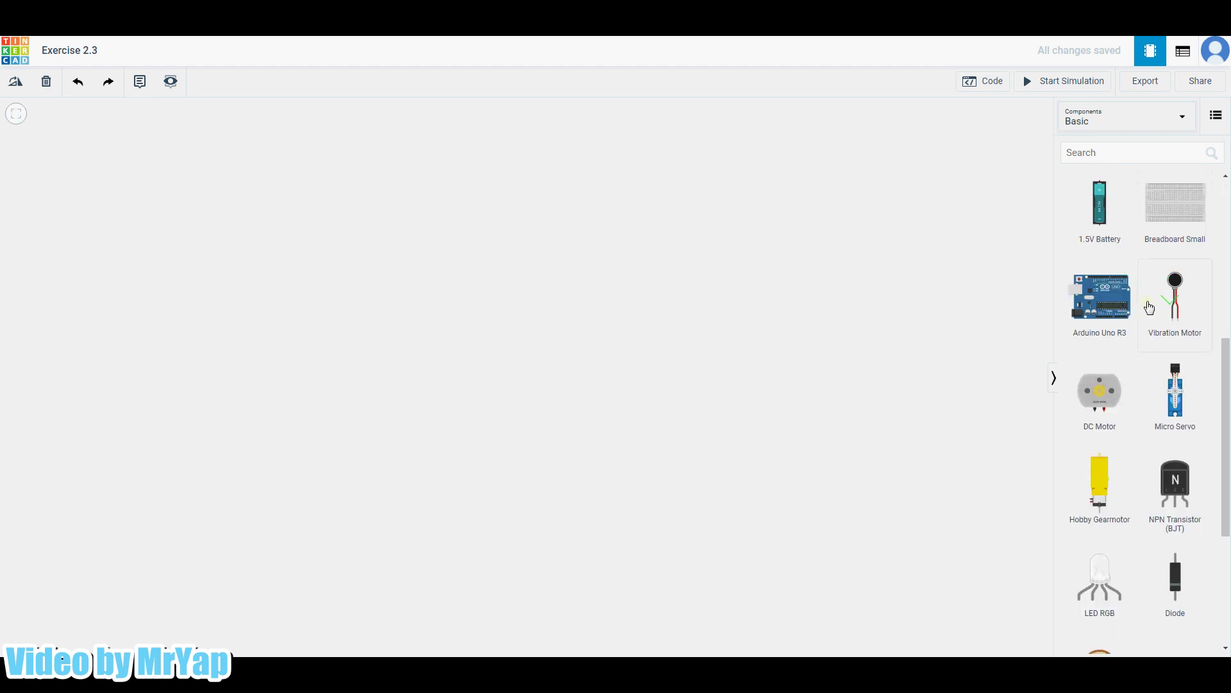
left_click_drag(1100, 298, 648, 220)
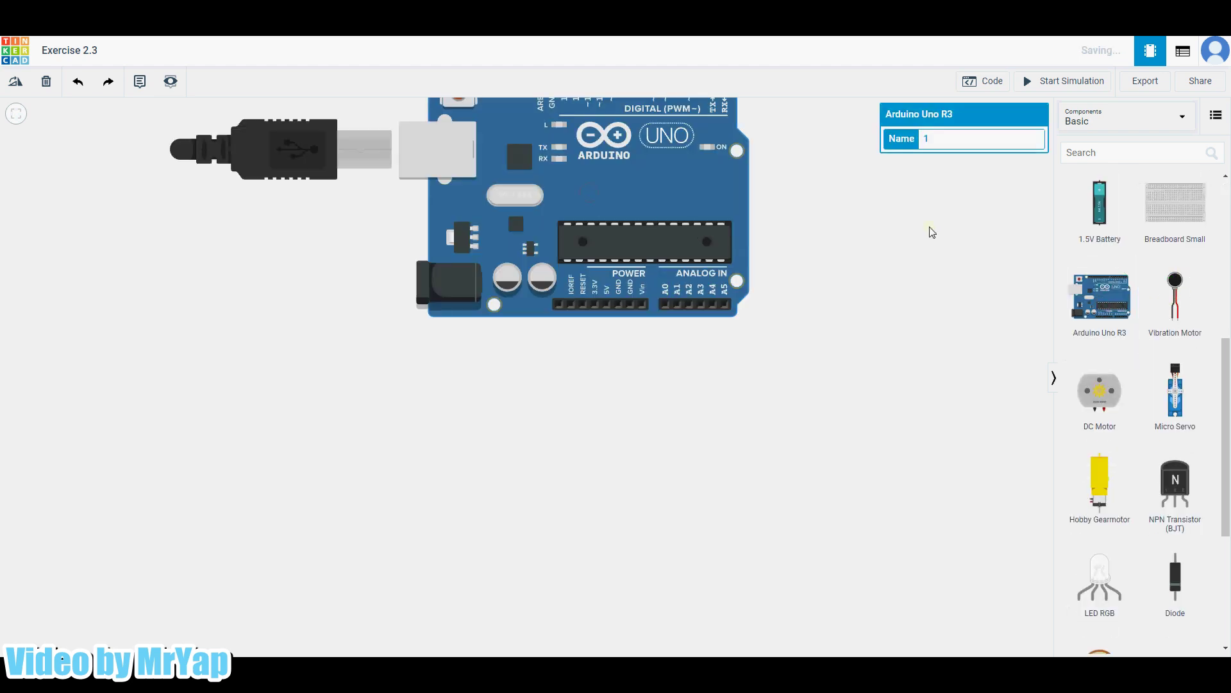
left_click(1197, 216)
left_click(605, 456)
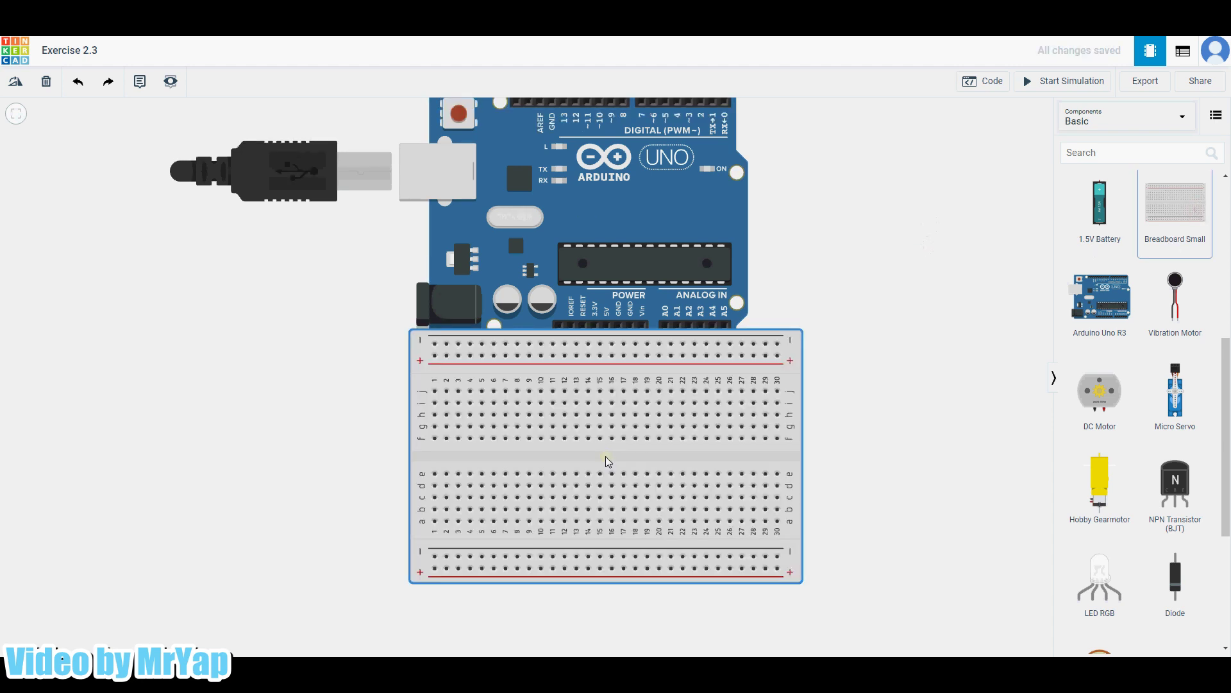
left_click(591, 475)
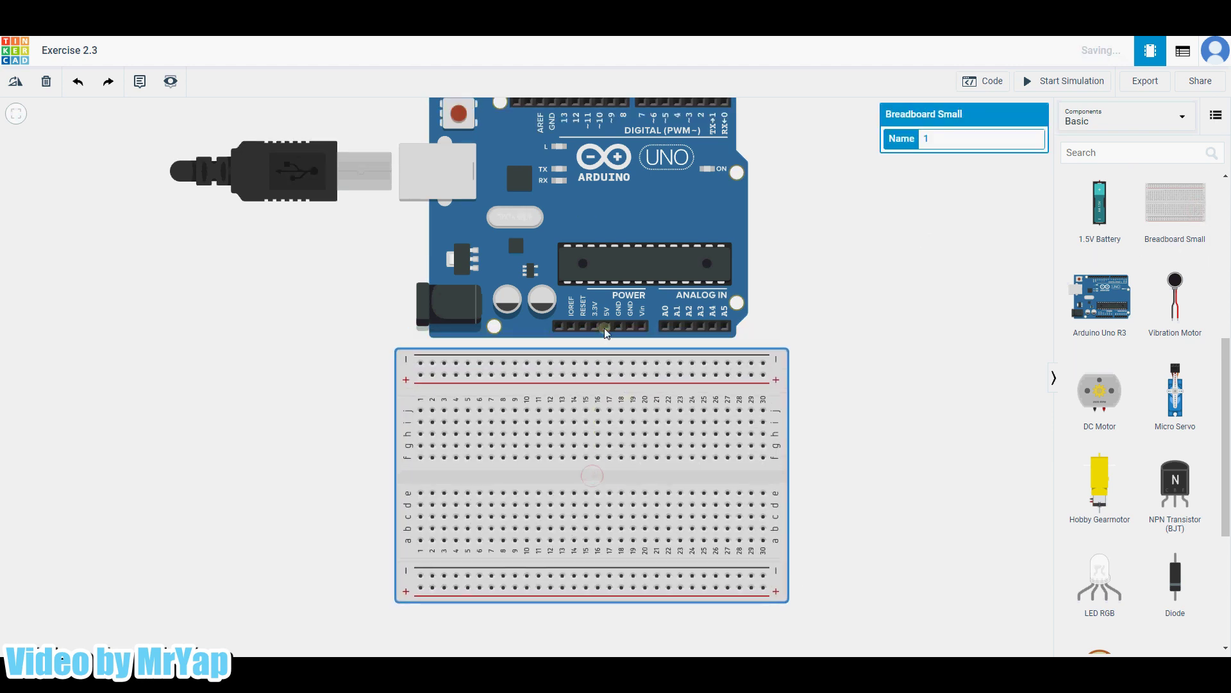
Wire the Arduino's 5V and GND pins to the breadboard's top rail
left_click(606, 326)
left_click(608, 373)
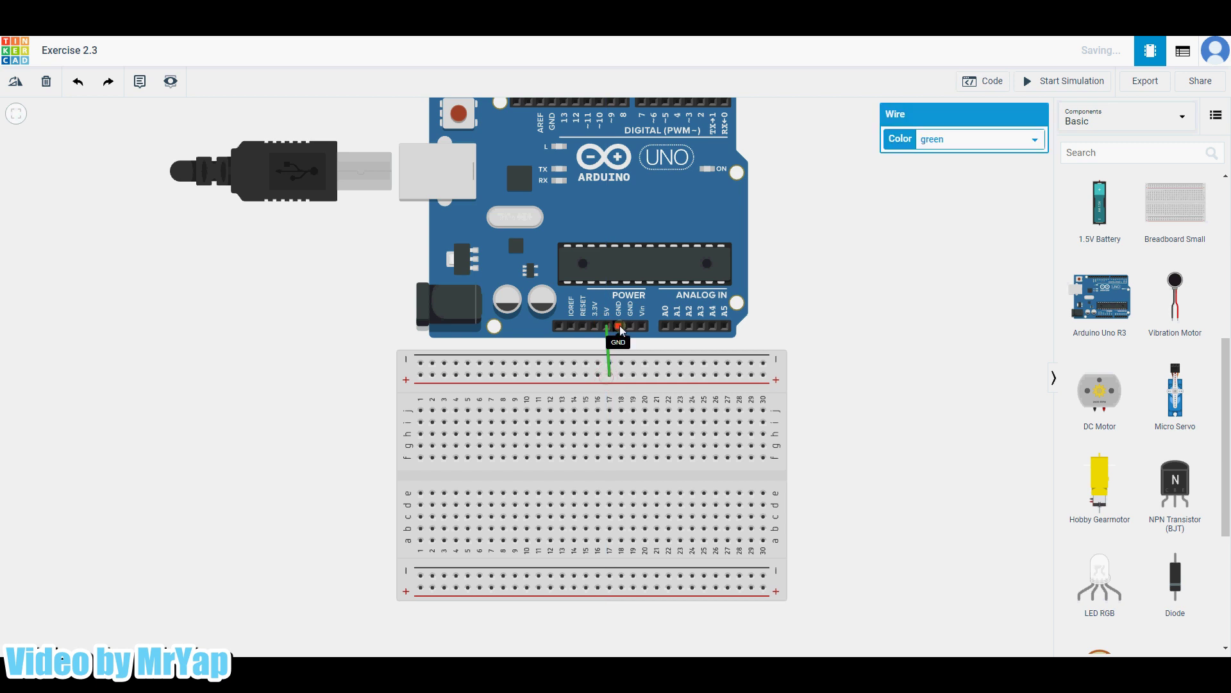
left_click(619, 326)
left_click(621, 363)
Colour the ground wire black and the 5V wire red, then nudge the breadboard left
left_click(955, 139)
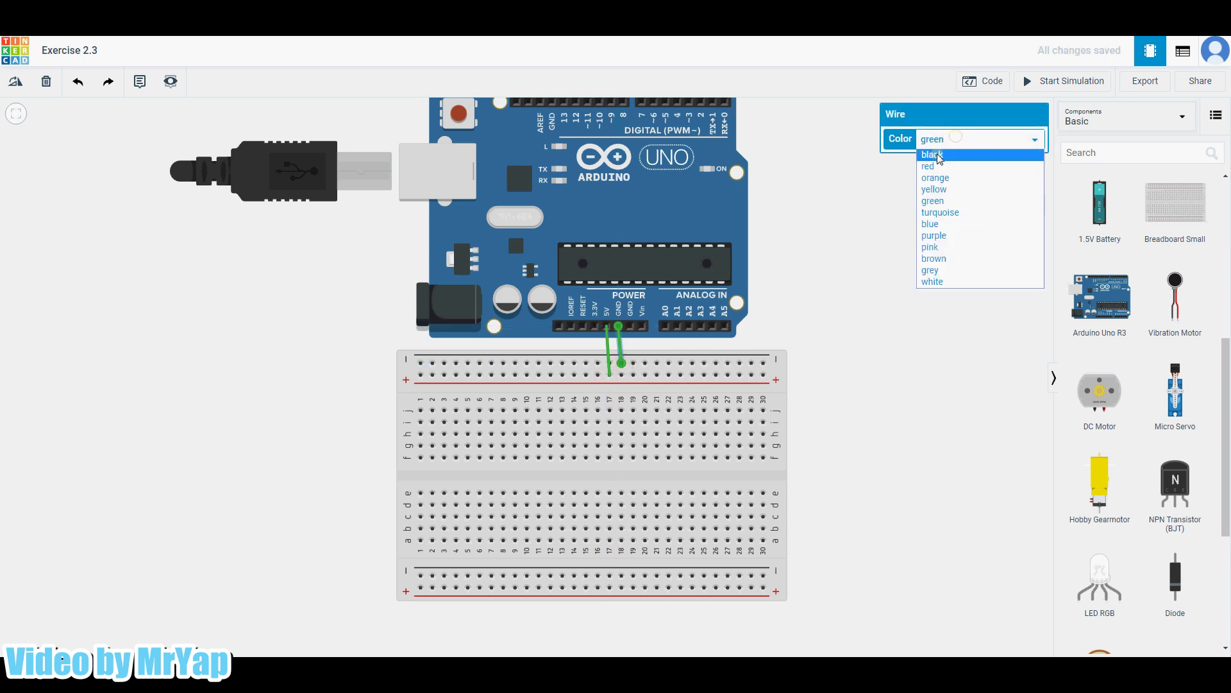
left_click(937, 157)
left_click(608, 353)
left_click(948, 139)
left_click(945, 167)
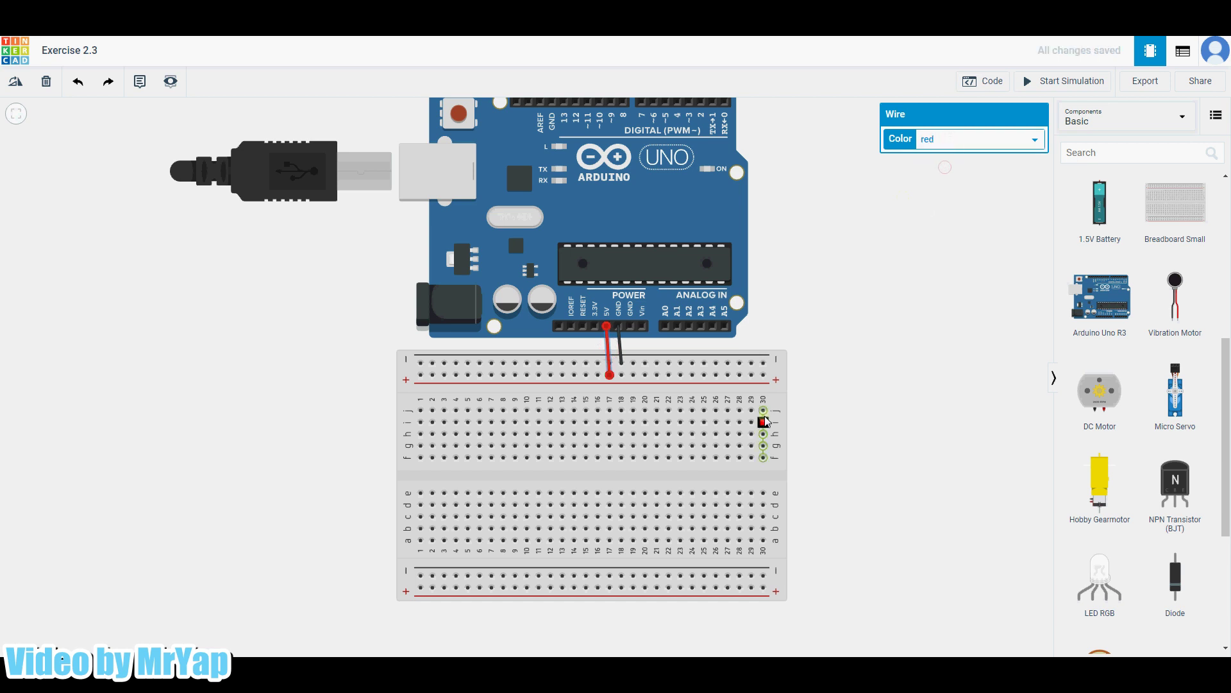
left_click_drag(782, 402, 776, 397)
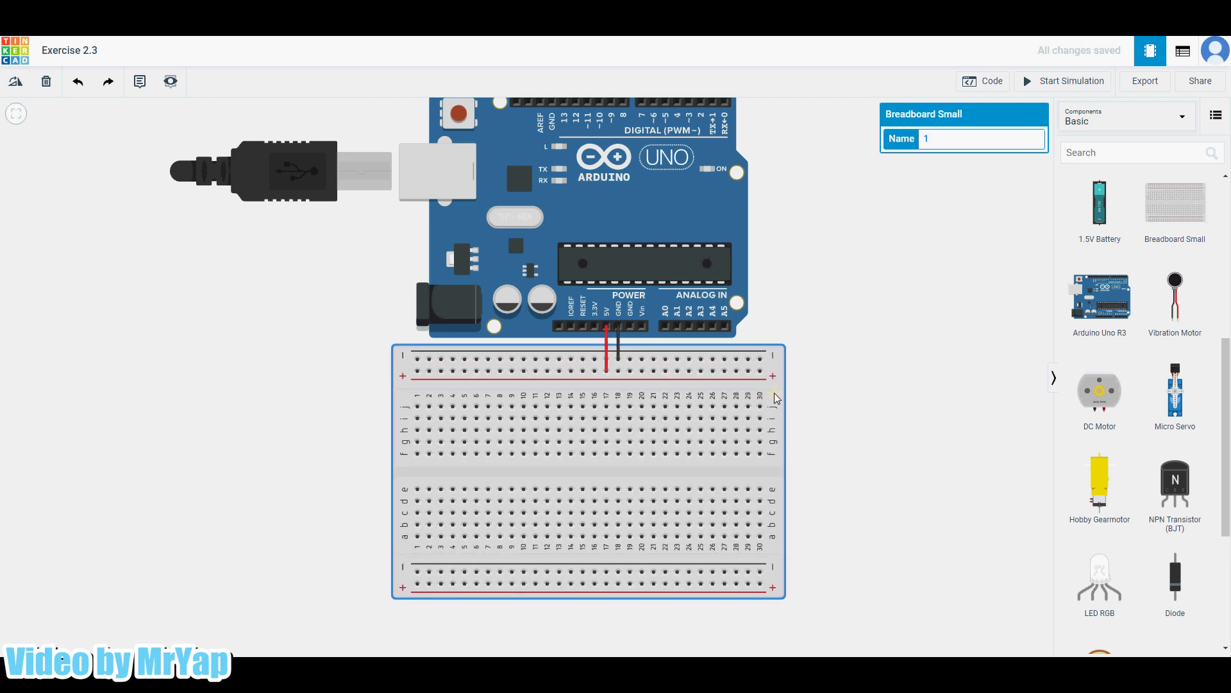
left_click(848, 367)
scroll(1147, 417, "up", 6)
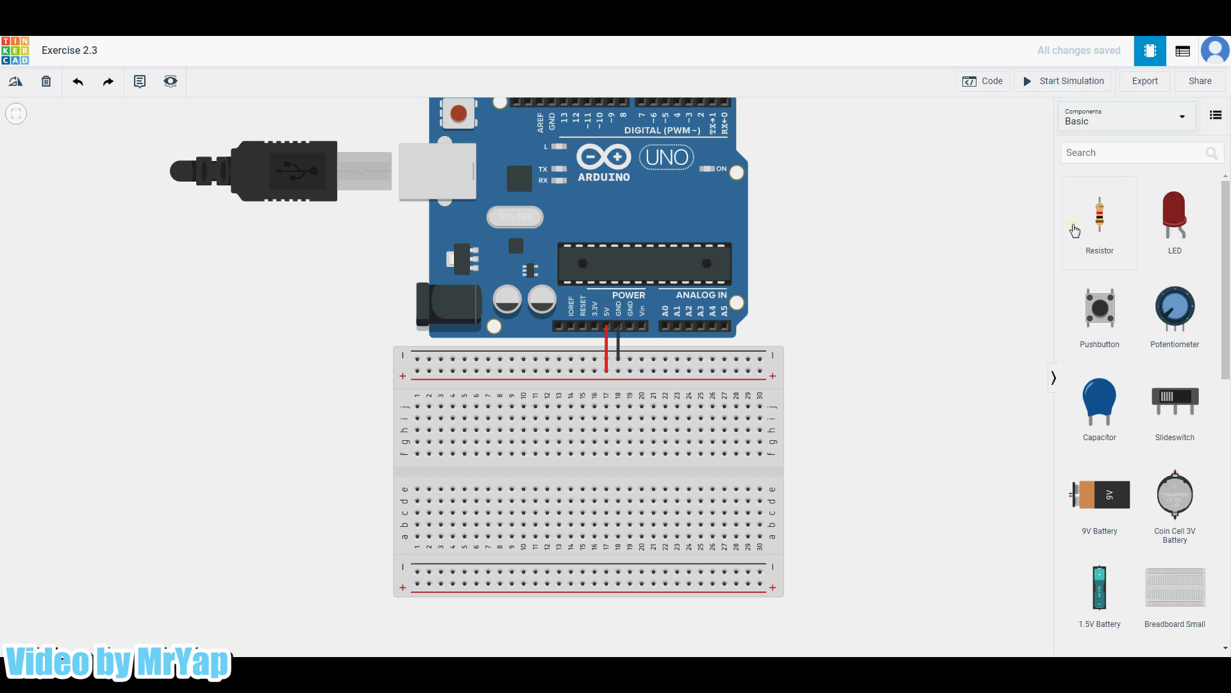
Add a 200 Ω resistor and plug it into the breadboard near column 16
left_click(1110, 204)
left_click(833, 251)
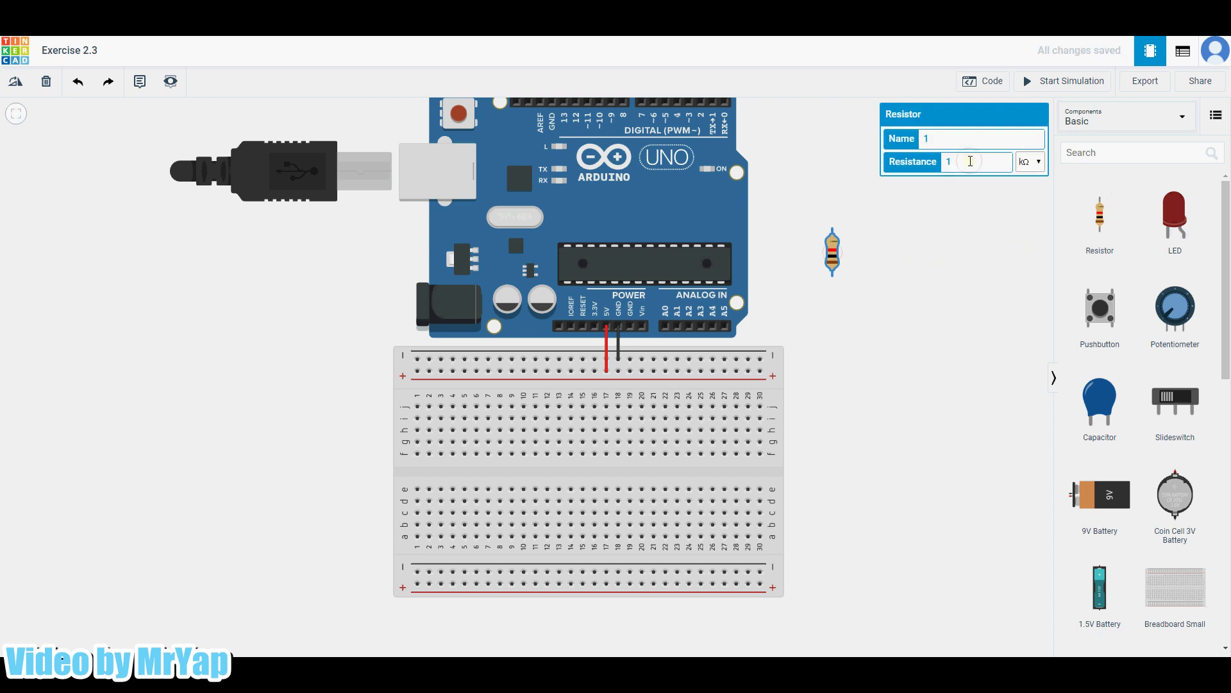
double_click(971, 161)
type("200")
left_click(1030, 161)
left_click(1024, 223)
left_click(954, 267)
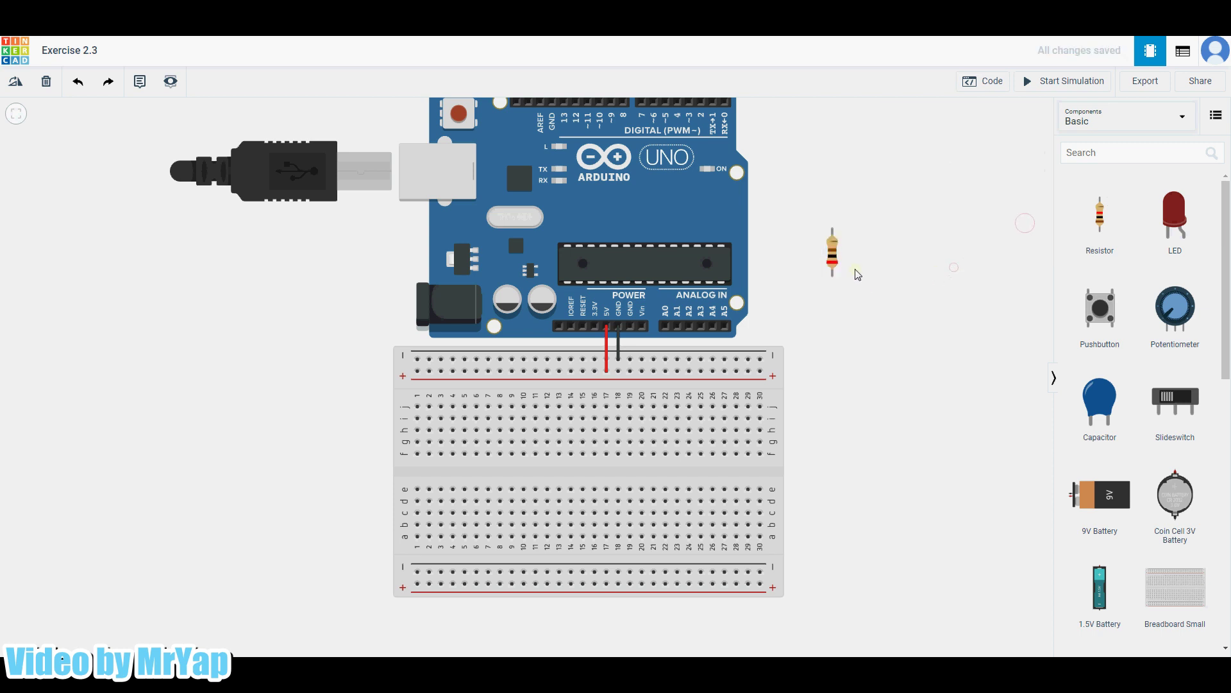
left_click_drag(833, 263, 594, 407)
left_click(917, 341)
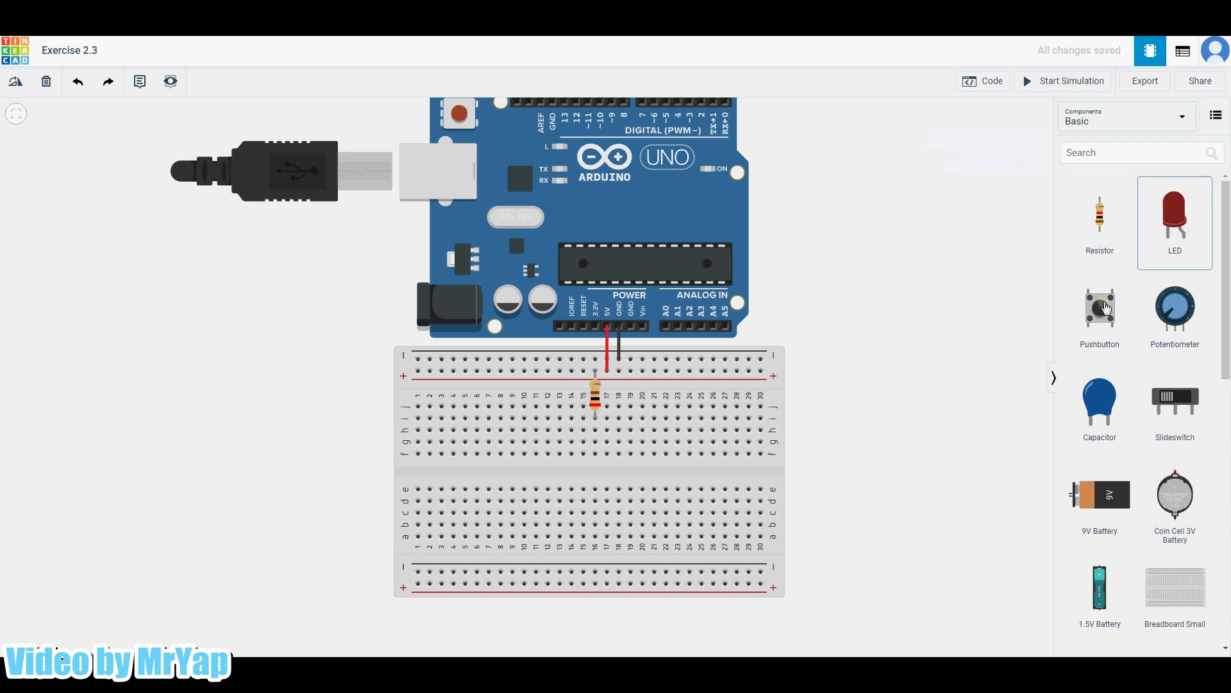
Place a green LED on the breadboard near column 13
left_click_drag(1107, 308, 564, 399)
left_click(1003, 163)
left_click(983, 178)
left_click(918, 365)
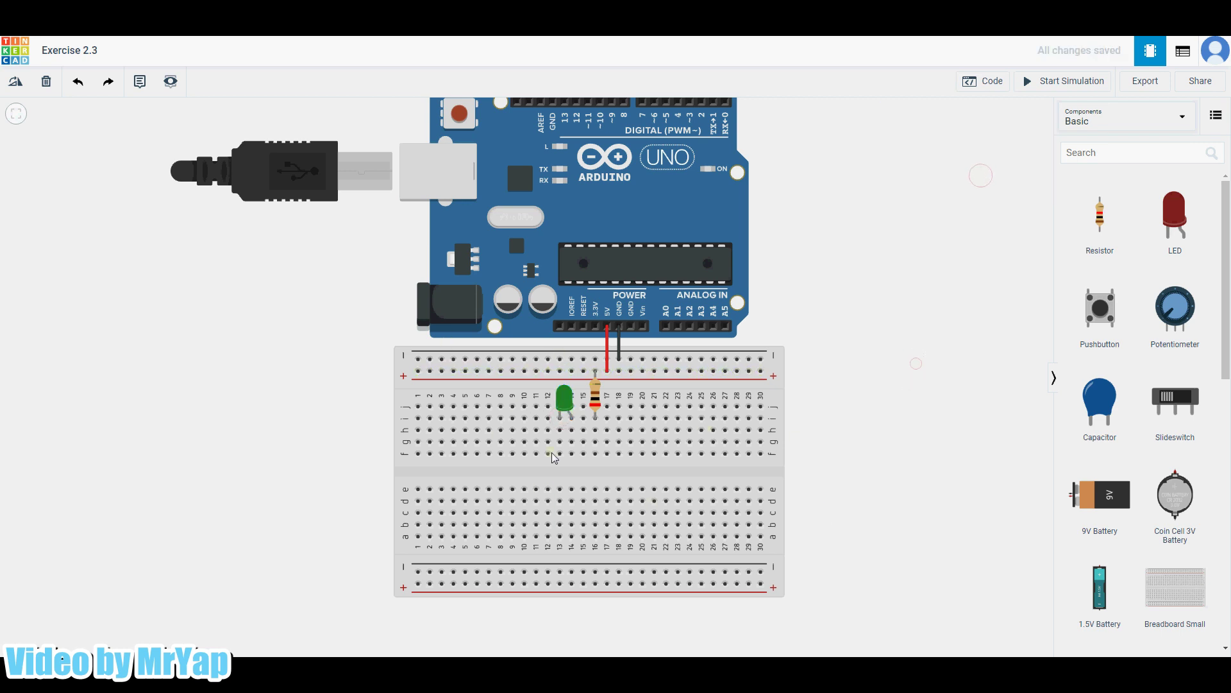
Wire the resistor's lower lead to the LED column, and the LED column to the top rail with an L-bend
left_click(595, 430)
left_click(559, 430)
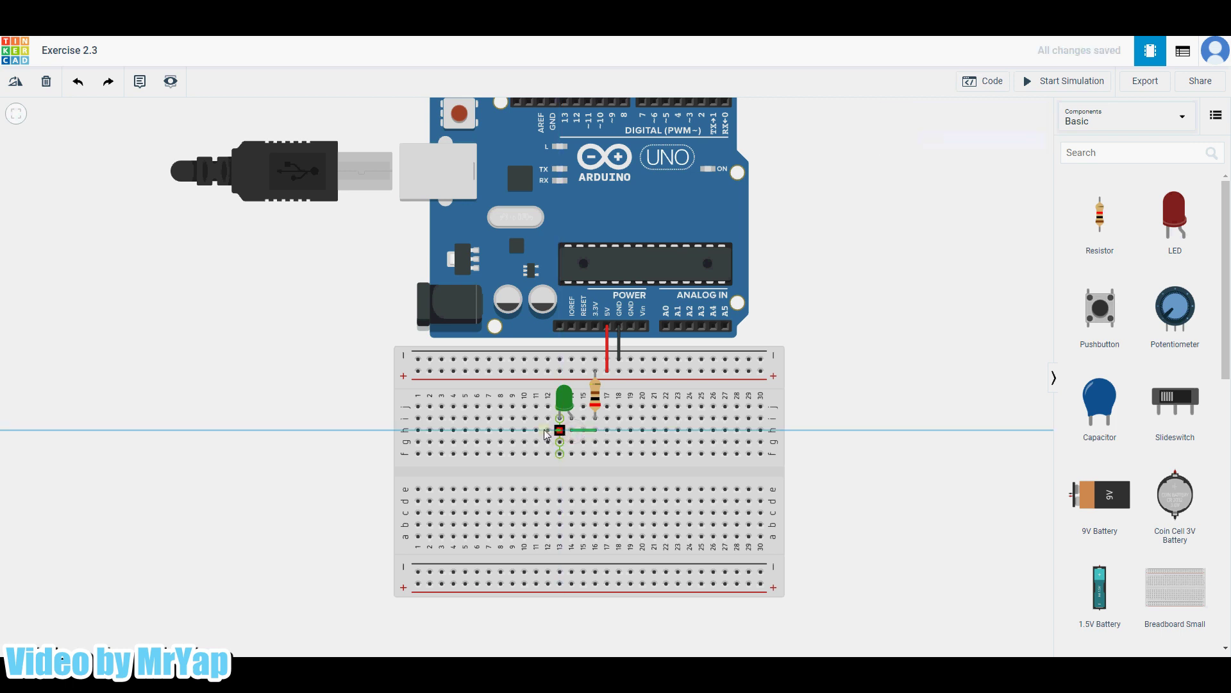
left_click(559, 430)
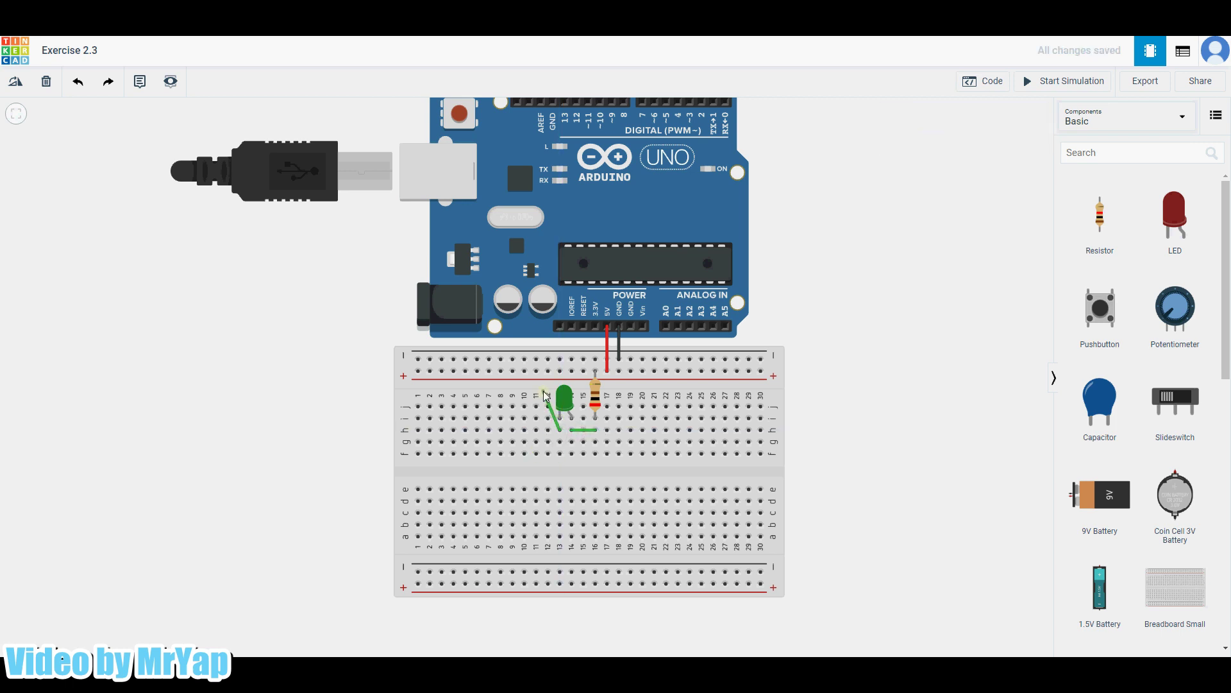
left_click(536, 359)
left_click_drag(548, 394, 536, 429)
left_click(819, 352)
Start the simulation, try resistor values 1000 and 10000, then set it back to 200
left_click(1057, 82)
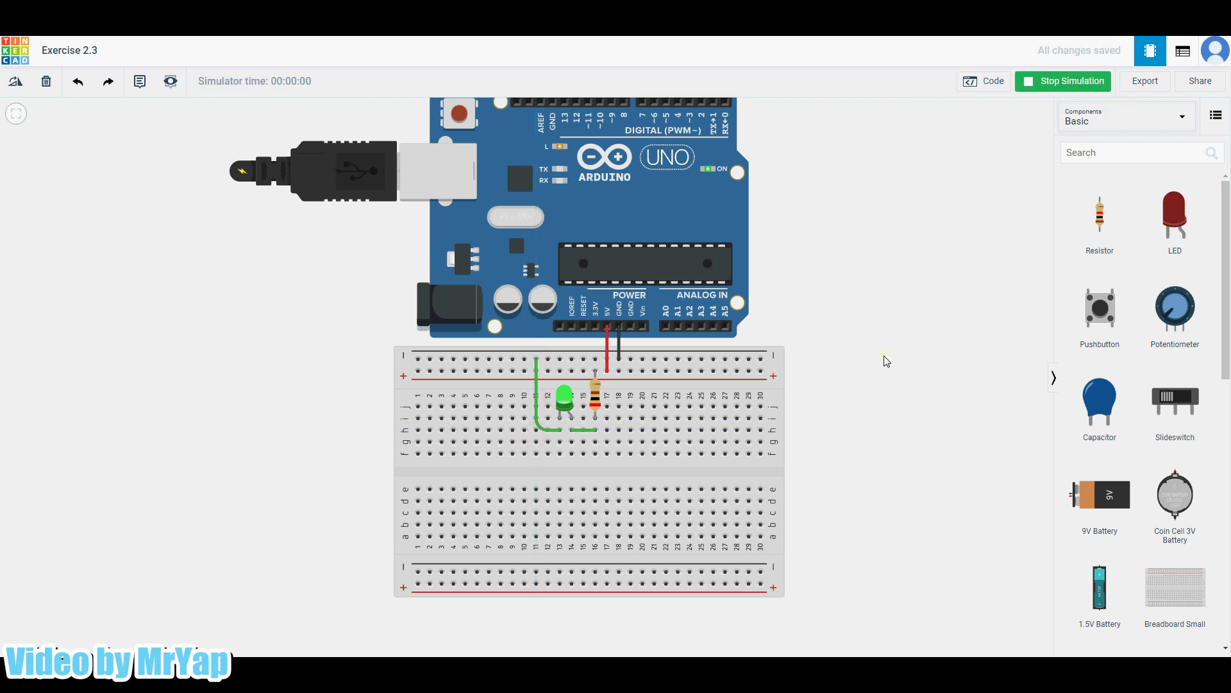
left_click(596, 401)
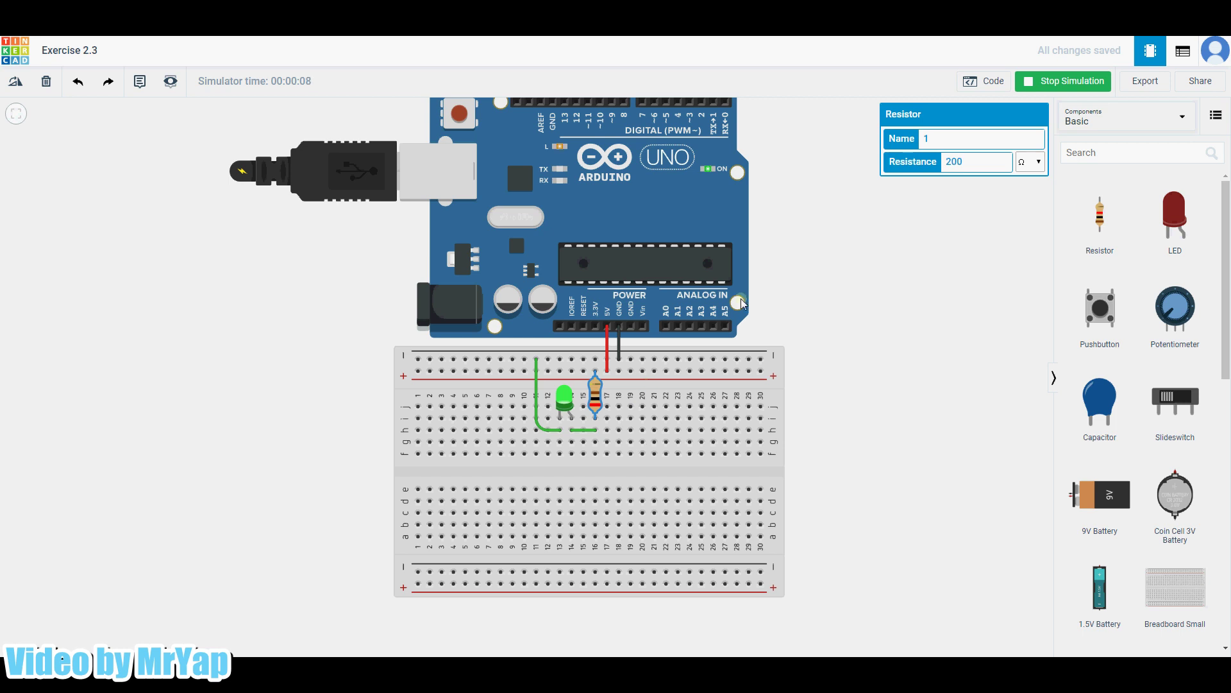
left_click_drag(969, 159, 942, 160)
type("1")
type("000")
type("0")
key("BackSpace")
key("BackSpace")
key("BackSpace")
key("BackSpace")
key("BackSpace")
key("BackSpace")
type("200")
Stop the simulation, then delete the green LED, the L-shaped wire and the short green wire
left_click(1057, 82)
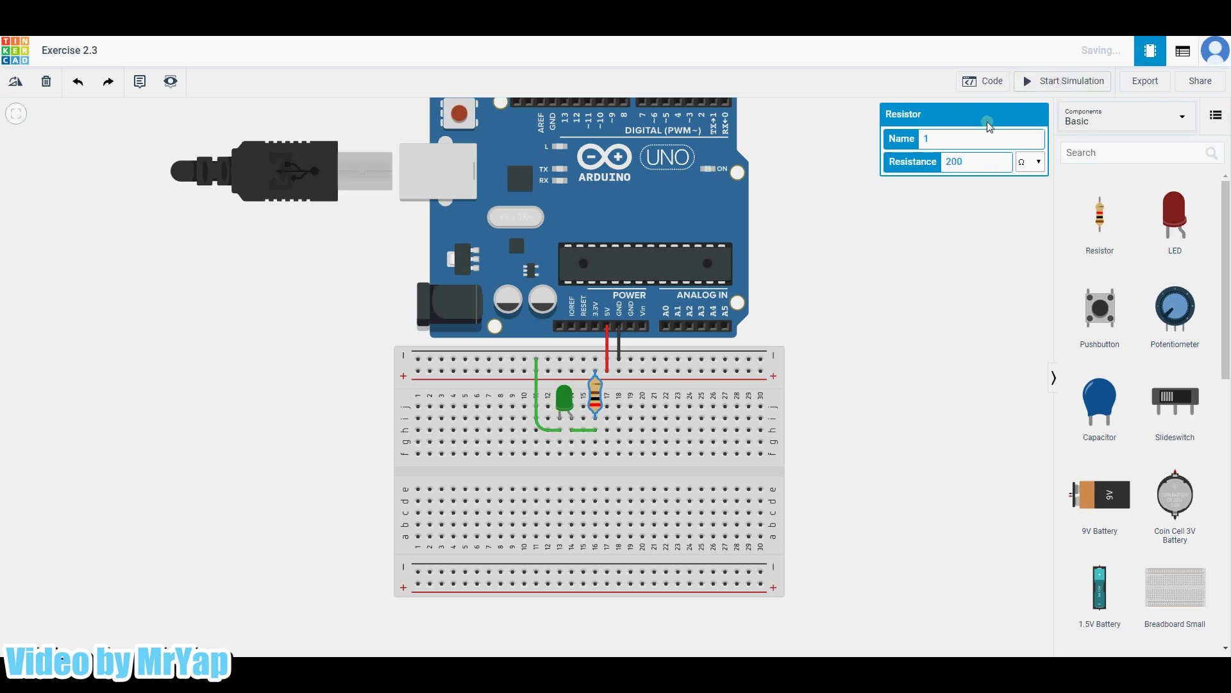
left_click(557, 410)
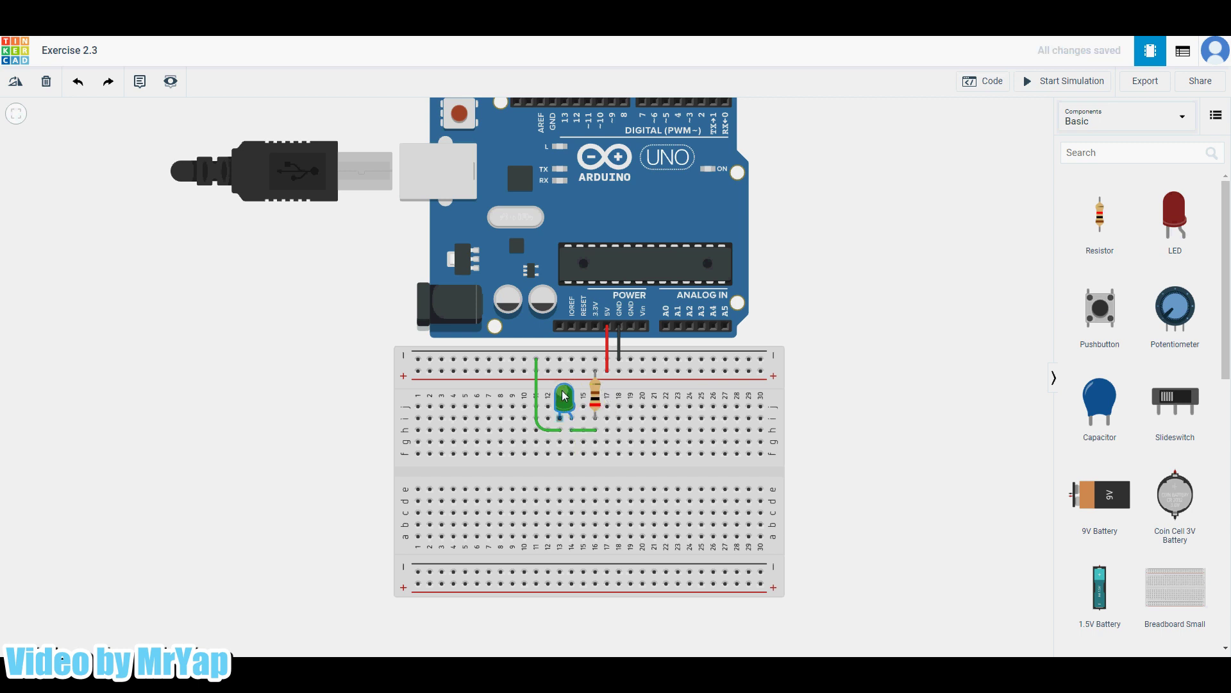
key("Delete")
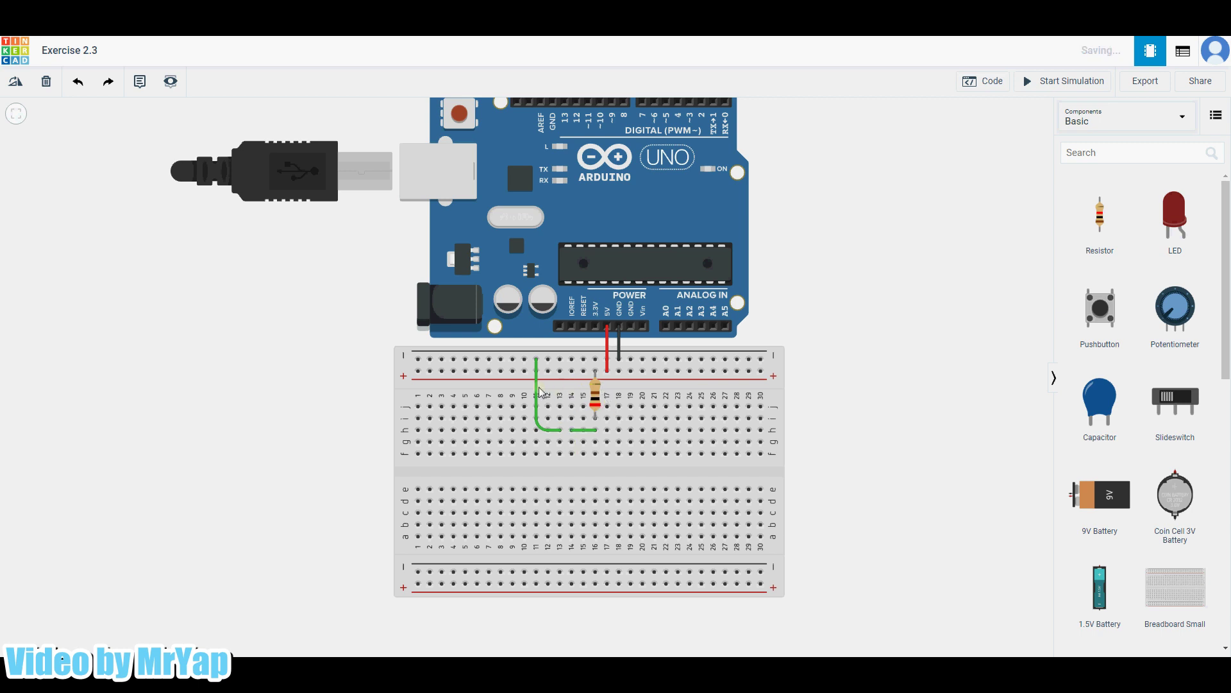
left_click(536, 389)
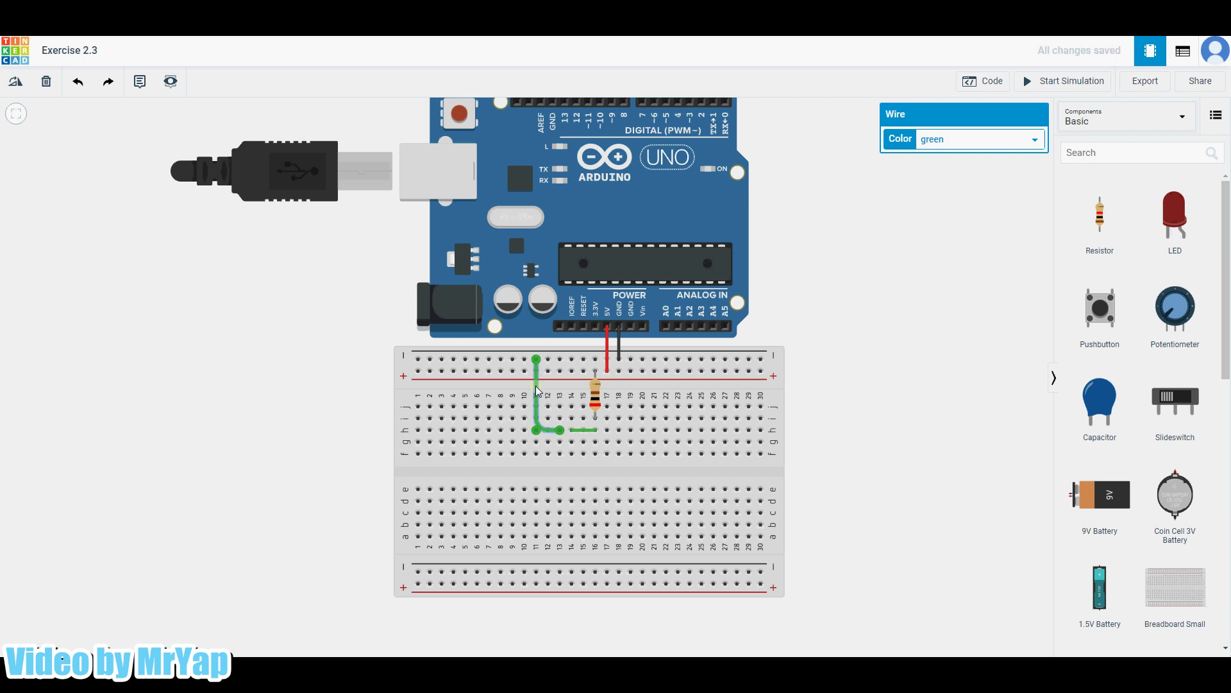
key("Delete")
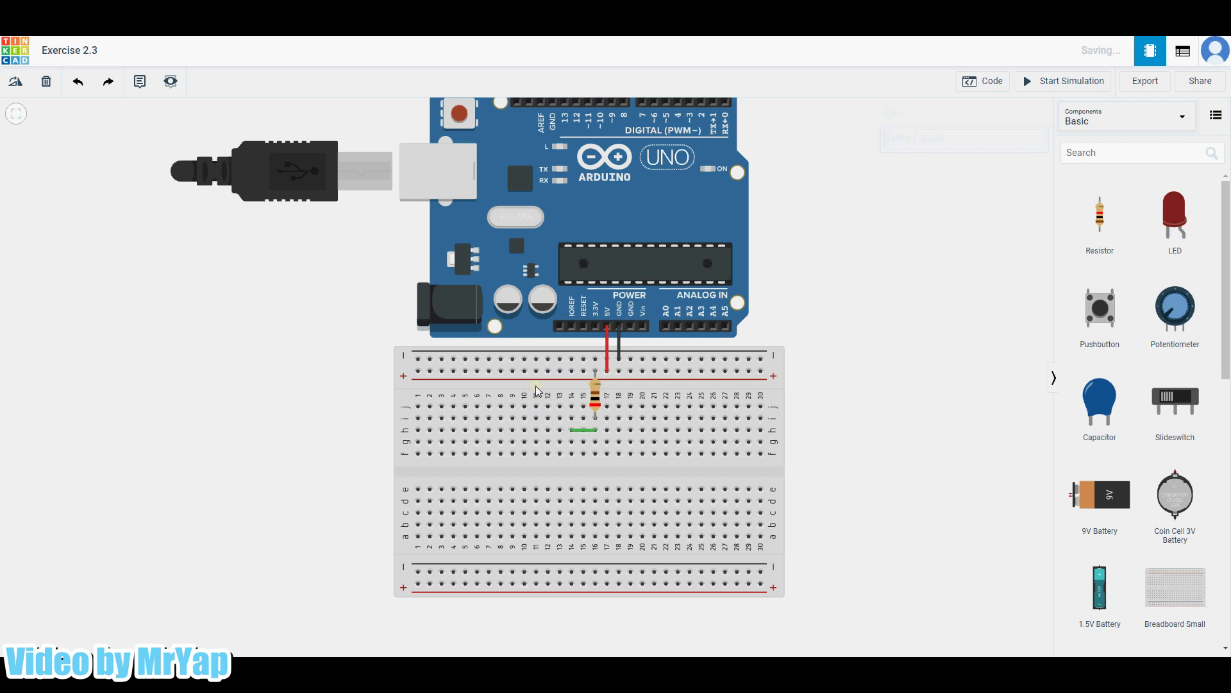
left_click(578, 431)
key("Delete")
Place a potentiometer beside the resistor and set its resistance to 10 kΩ
left_click_drag(1181, 303, 648, 423)
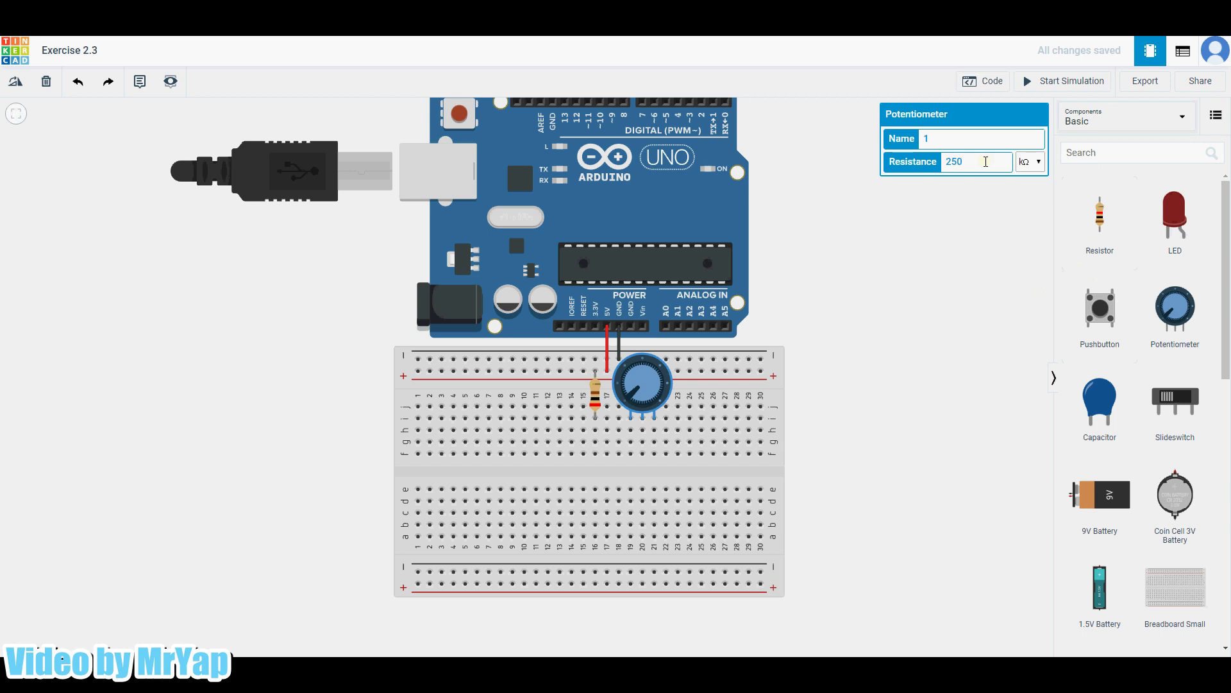
left_click(915, 168)
key("ctrl+a")
type("10")
left_click(948, 295)
Add a green LED to the right of the potentiometer
left_click_drag(1191, 208, 692, 419)
left_click(974, 157)
left_click(962, 183)
left_click(944, 267)
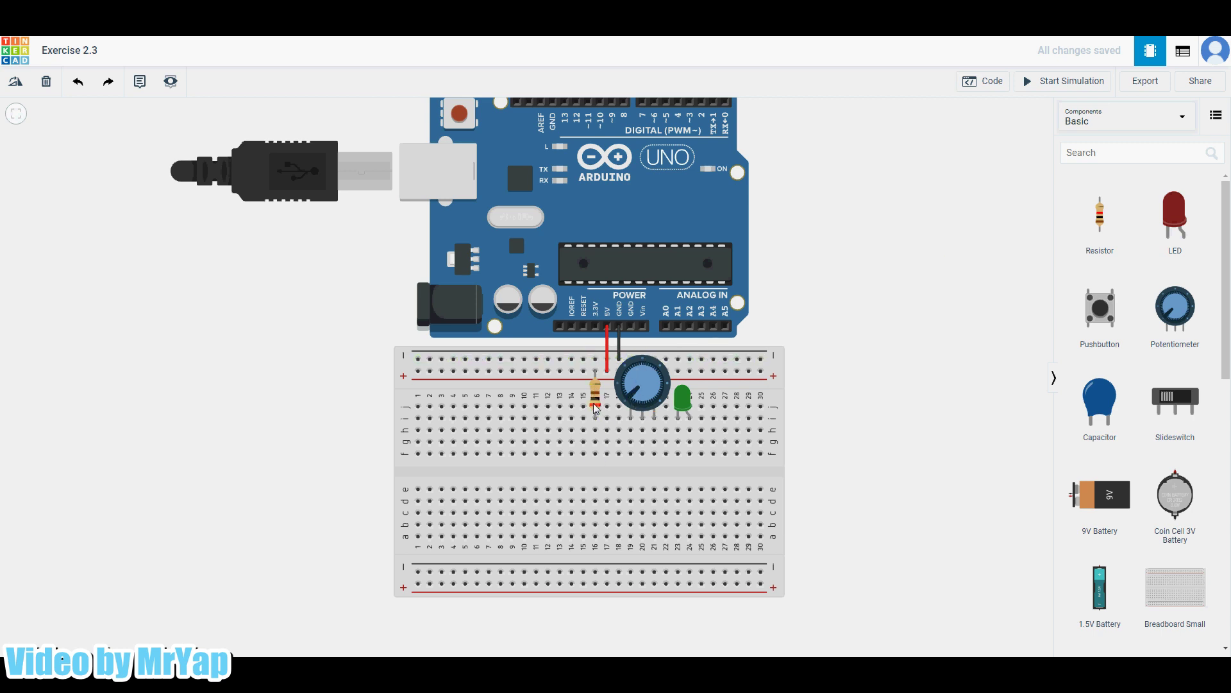
Wire the resistor to the potentiometer pin, and the potentiometer to the LED's column
left_click(595, 453)
left_click(631, 454)
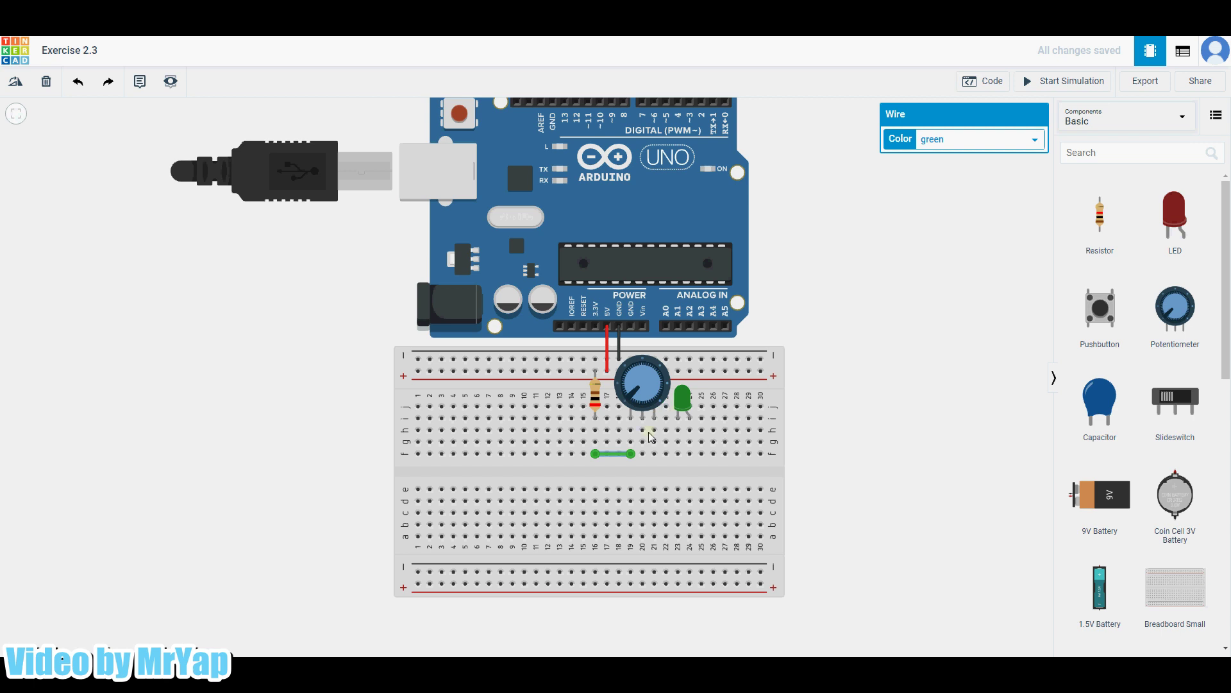
left_click(681, 399)
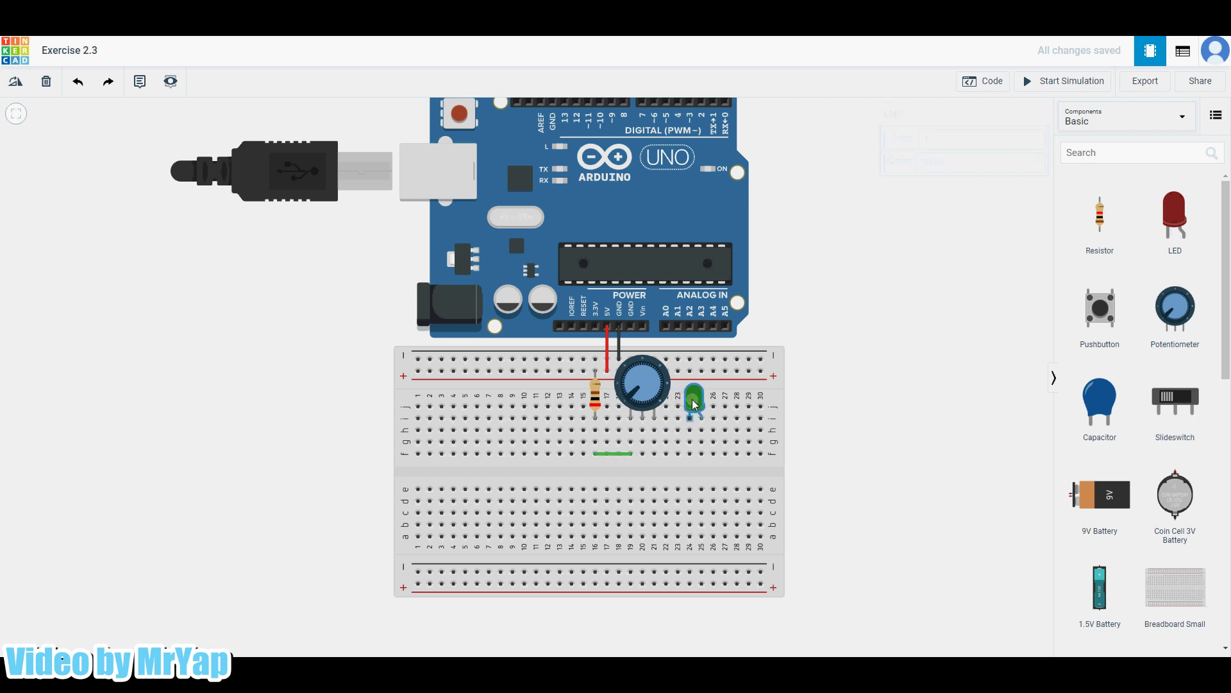
left_click(642, 442)
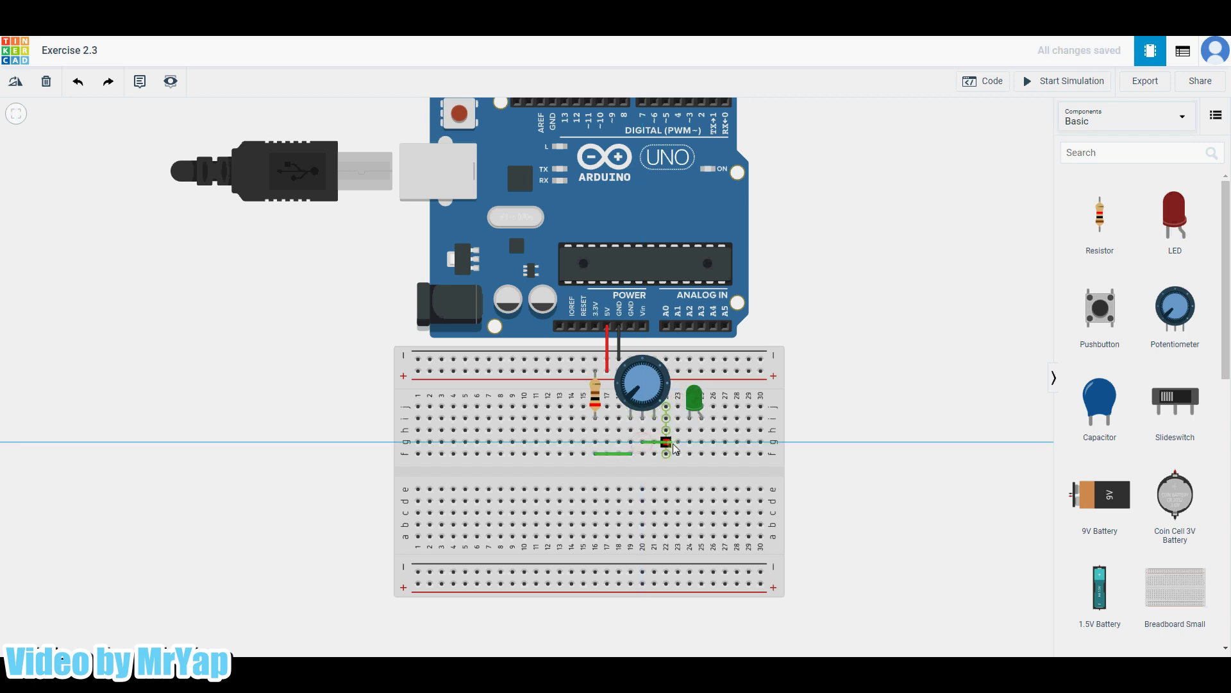
left_click(702, 442)
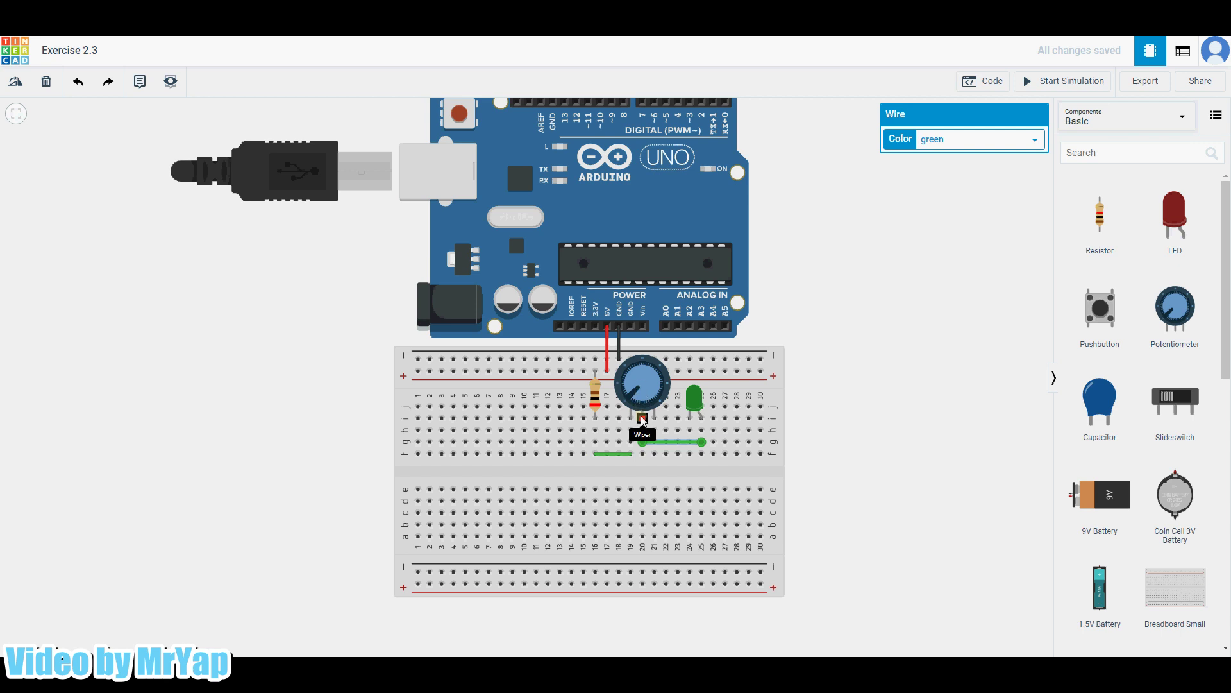
Connect the LED's cathode to the top rail with a bent wire, then start the simulation
left_click(688, 429)
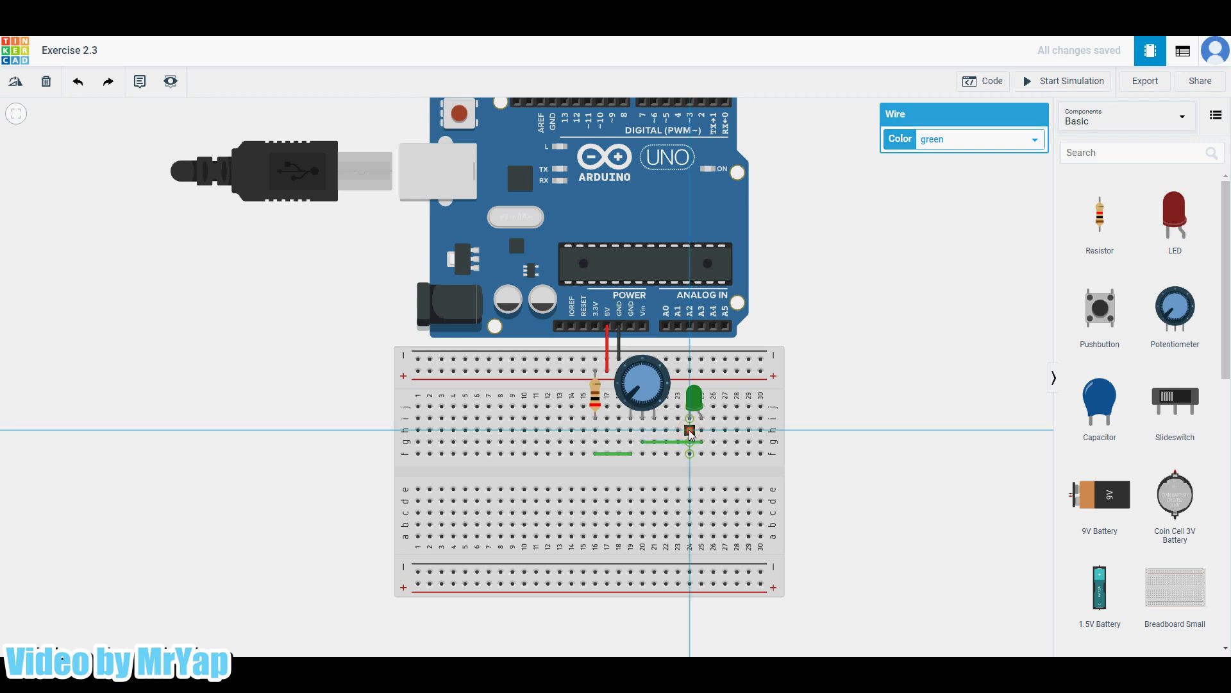
left_click(679, 360)
left_click_drag(684, 398, 678, 430)
left_click(934, 314)
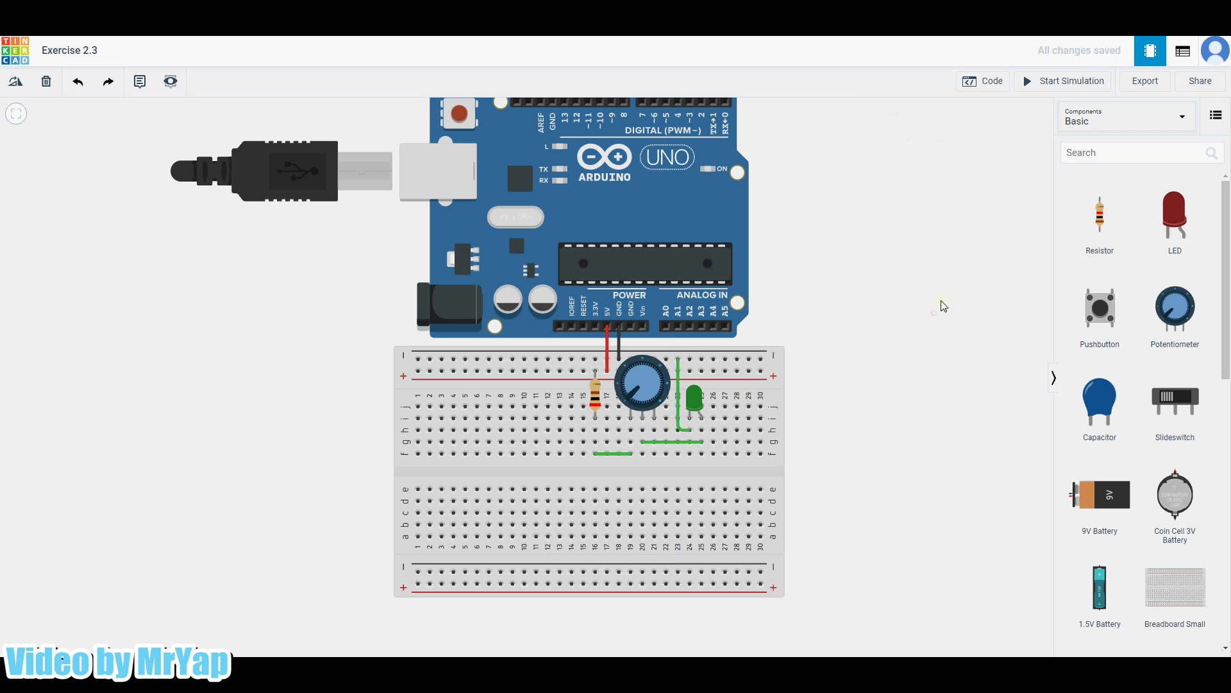
left_click(1048, 85)
Turn the potentiometer knob during the simulation to dim the green LED
mouse_move(638, 400)
left_mouse_down()
mouse_move(631, 385)
mouse_move(648, 364)
mouse_move(659, 406)
mouse_move(646, 369)
mouse_move(625, 397)
mouse_move(634, 404)
mouse_move(632, 367)
mouse_move(658, 379)
mouse_move(660, 413)
mouse_move(638, 413)
left_mouse_up()
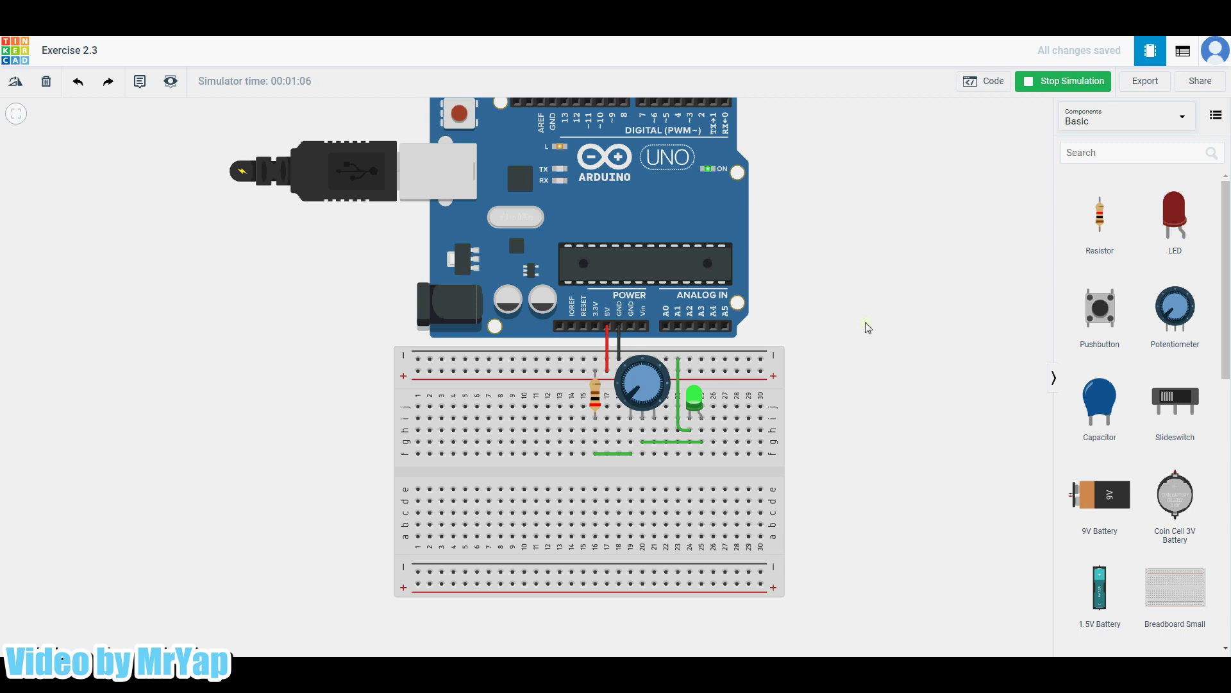
Stop the running simulation, leaving the green LED unlit
left_click(1039, 82)
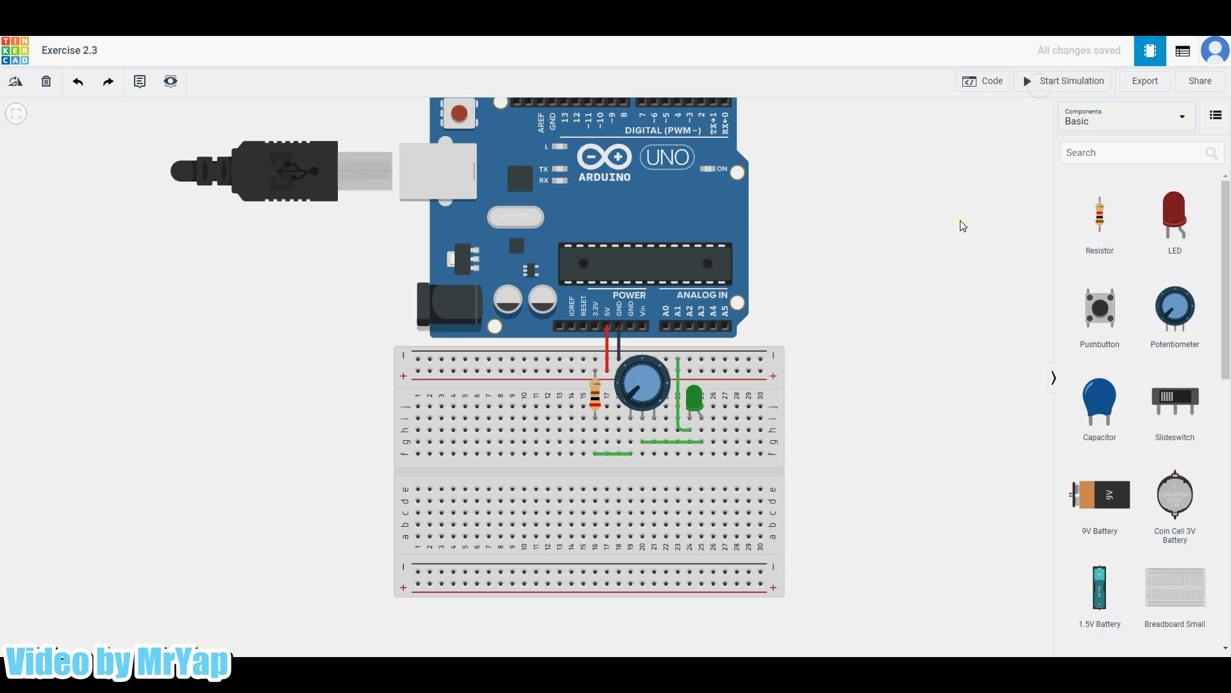